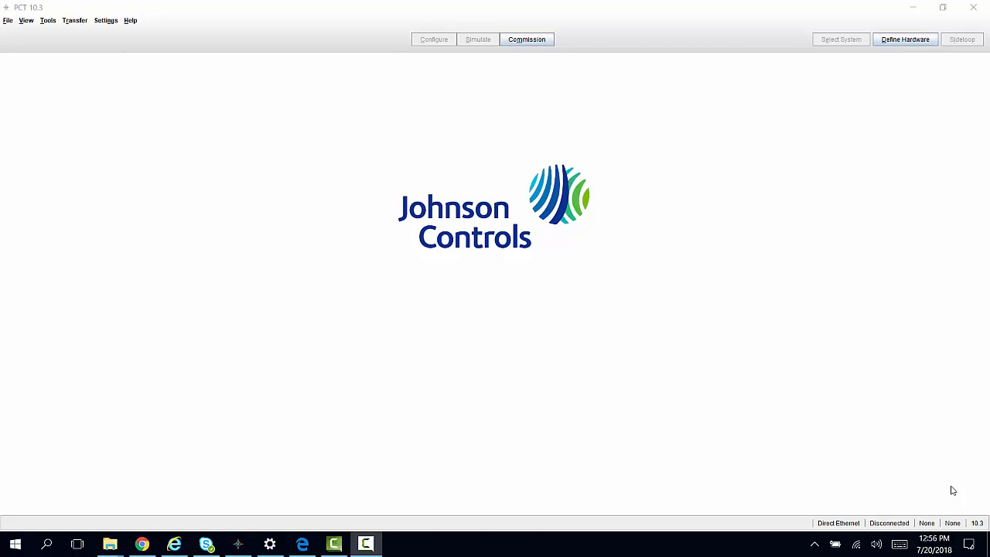
# - Switch to Chrome, download the IPcontrollerPackagesPCT10_3 zip from the Facility Explorer community feed, and return to PCT
pyautogui.click(143, 545)
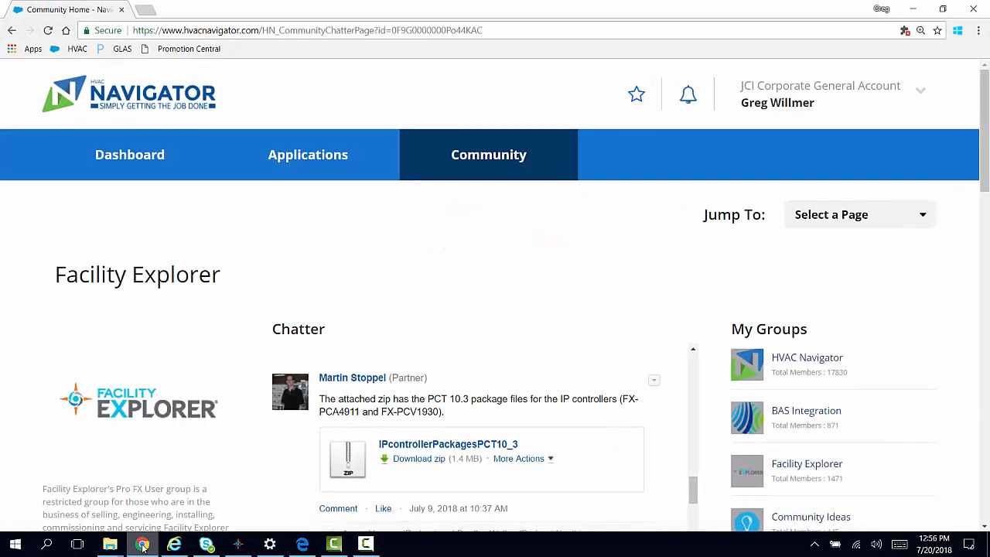
pyautogui.click(418, 459)
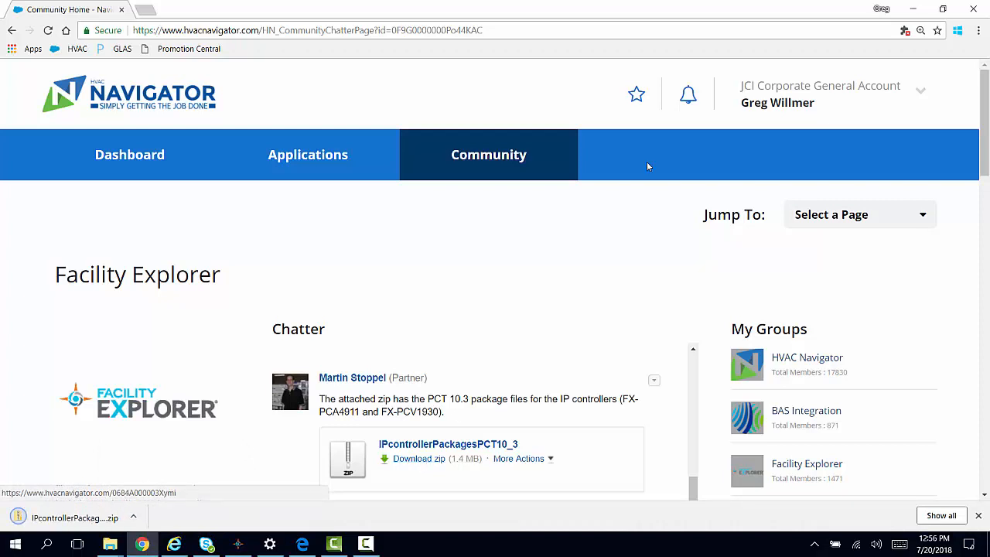
pyautogui.click(916, 14)
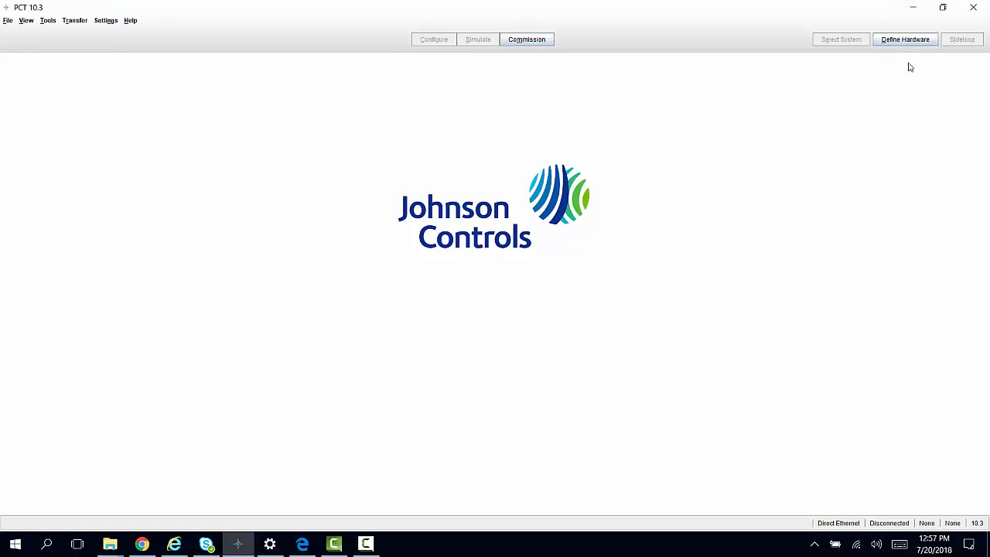
# - Import the FX-PCA4911.zip and FX-PCV1930.zip controller packages from the Downloads folder into the hardware definitions
pyautogui.click(903, 43)
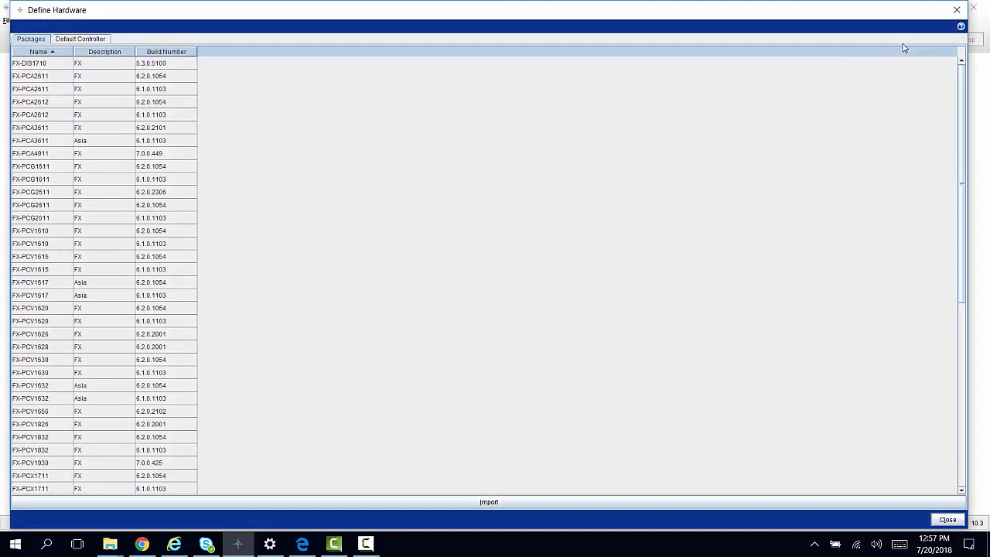
pyautogui.click(487, 503)
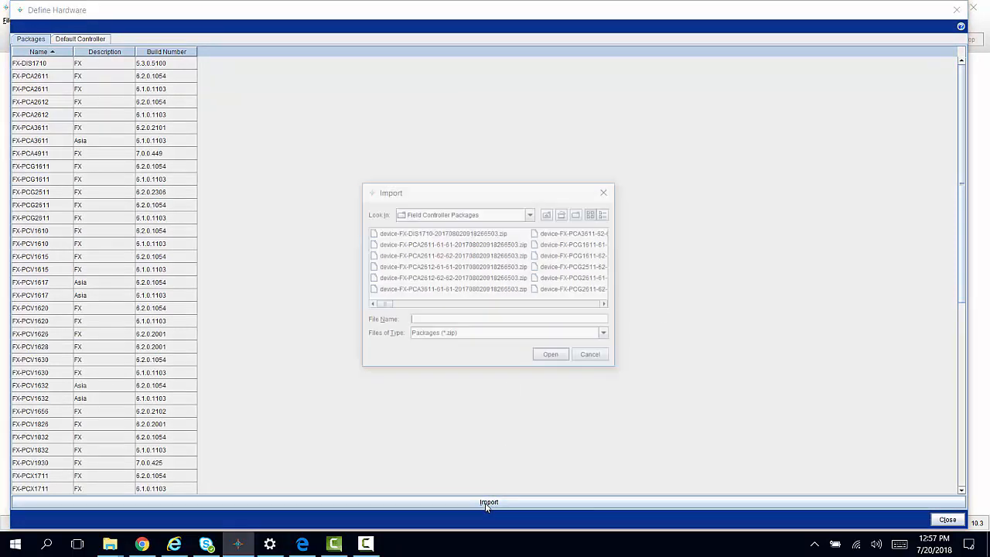
pyautogui.click(530, 216)
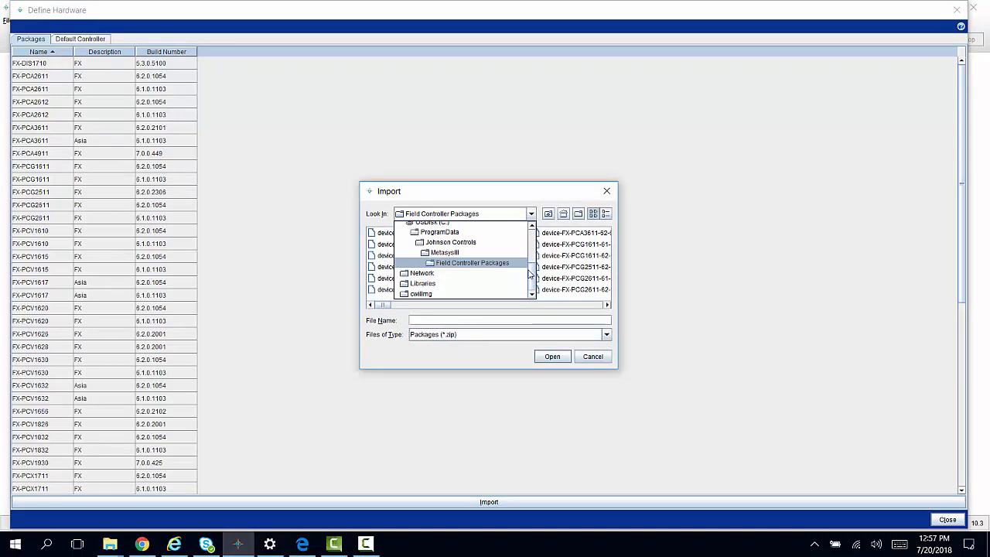
pyautogui.moveTo(531, 272); pyautogui.dragTo(525, 250)
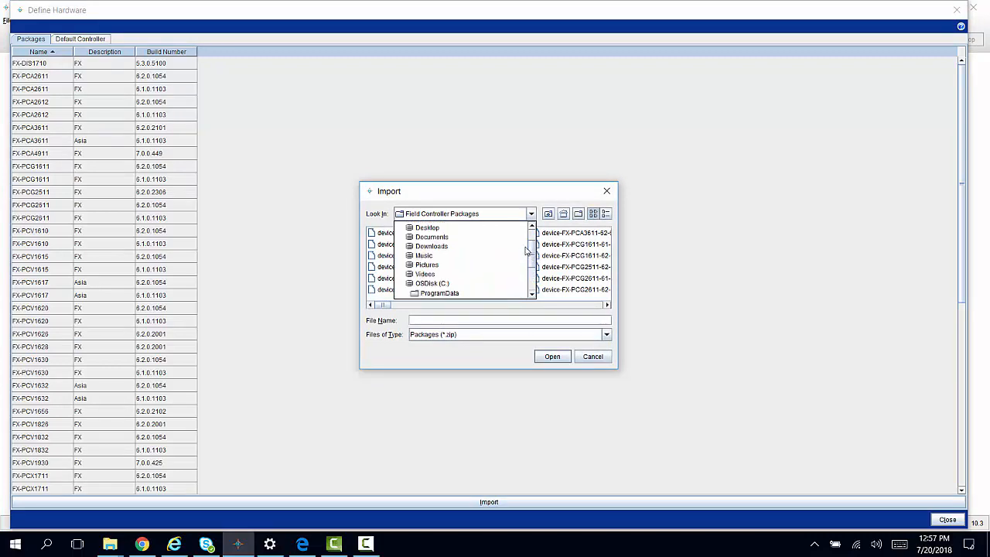
pyautogui.click(454, 247)
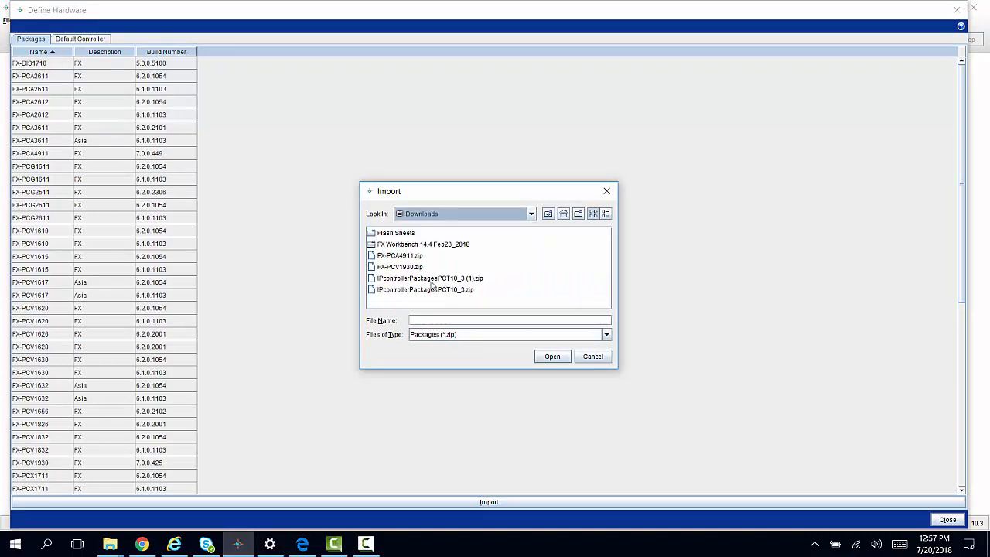
pyautogui.click(432, 280)
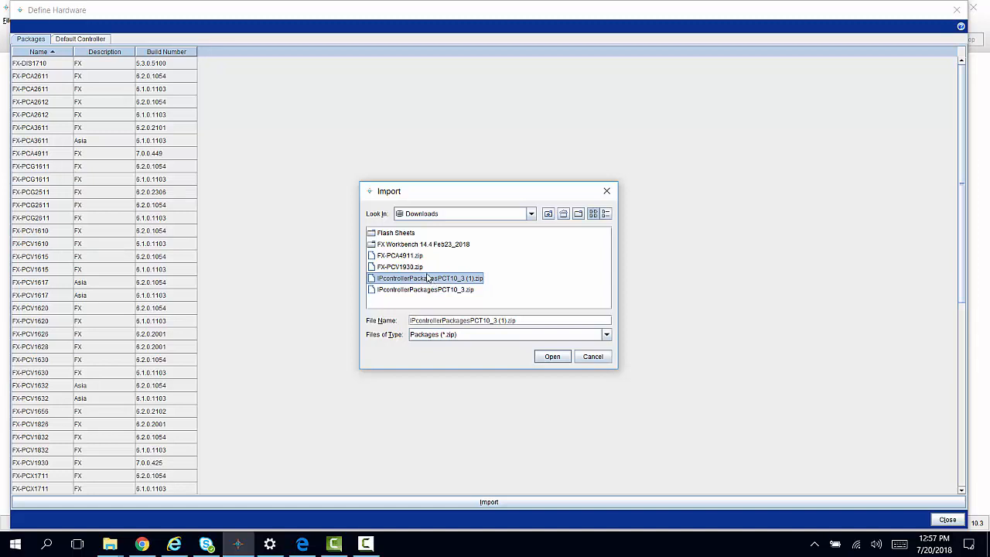
pyautogui.click(417, 259)
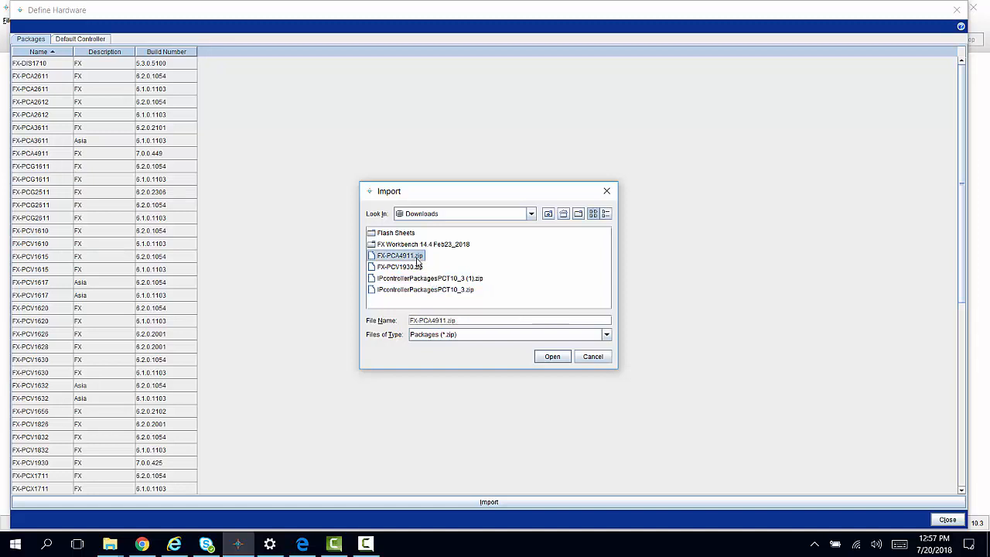
pyautogui.keyDown('ctrl'); pyautogui.click(414, 268); pyautogui.keyUp('ctrl')
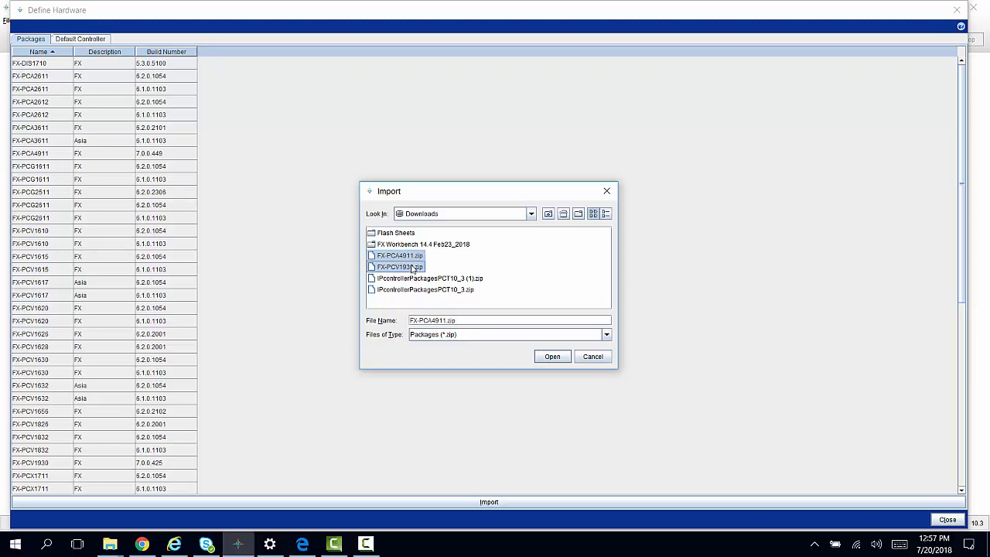
pyautogui.click(559, 358)
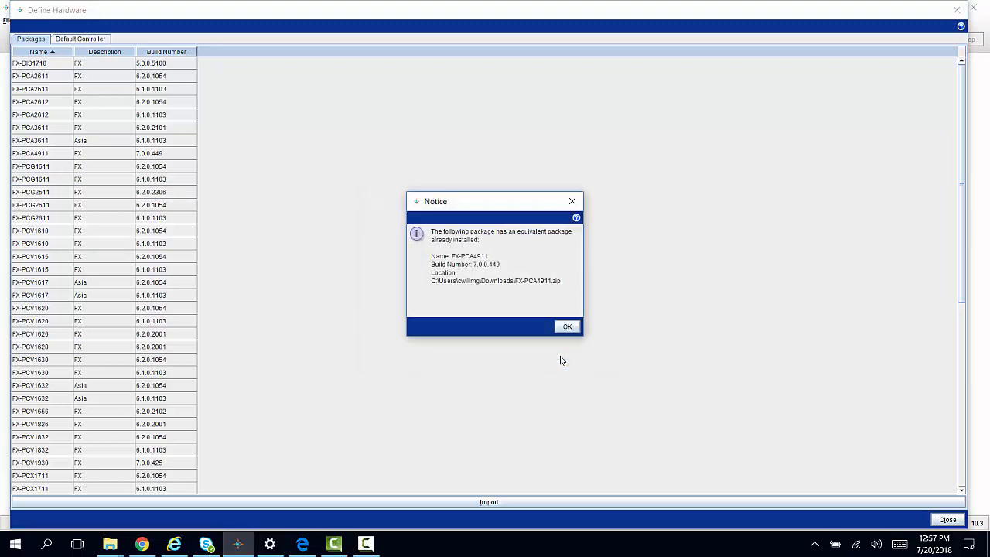
pyautogui.click(566, 327)
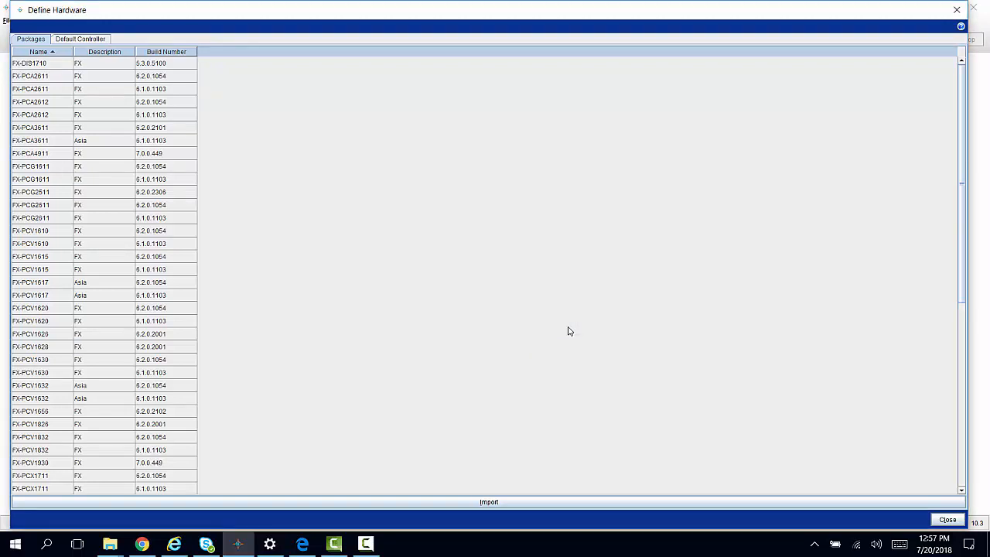
pyautogui.click(949, 520)
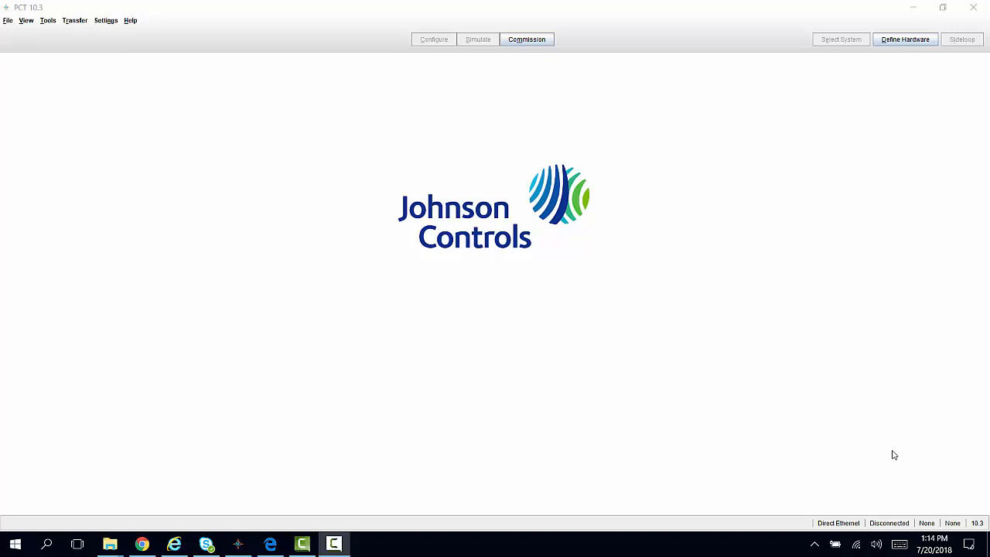
# - Check which release mode is selected in the program settings
pyautogui.click(107, 21)
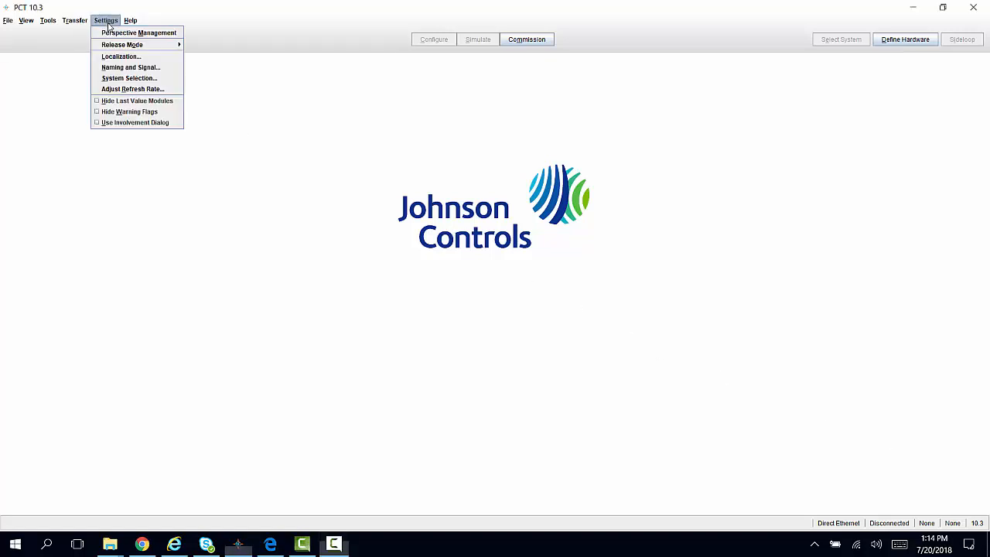
pyautogui.moveTo(114, 48)
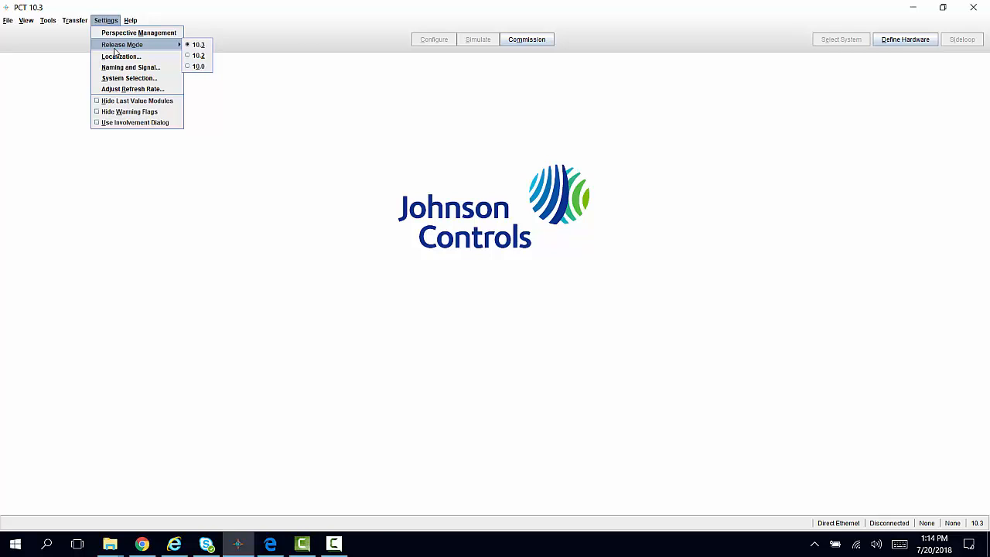
pyautogui.click(50, 101)
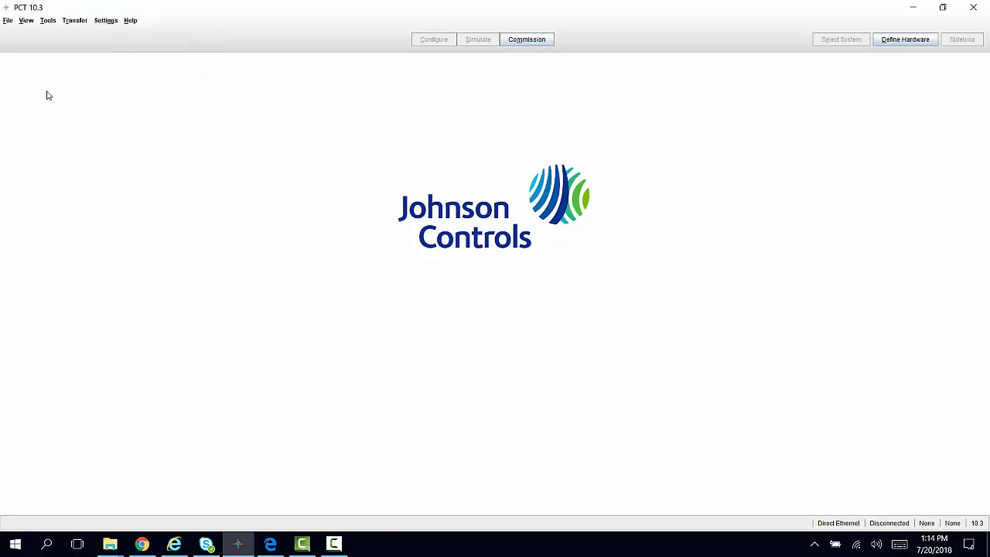
# - Create a new system named IPVAV with system type VAV, Single Duct configuration and Imperial units
pyautogui.click(8, 20)
pyautogui.click(13, 34)
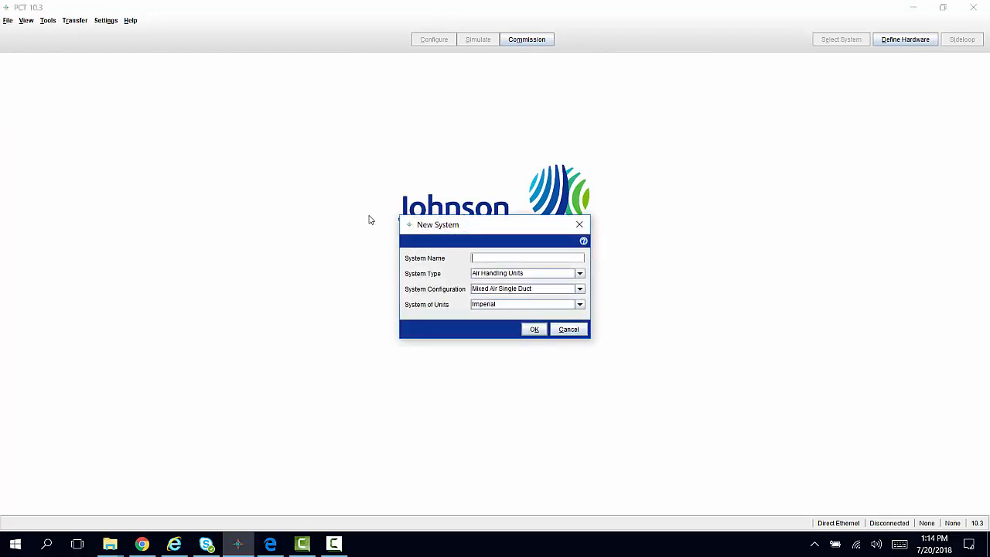
pyautogui.write('IPVAV')
pyautogui.click(579, 275)
pyautogui.click(528, 316)
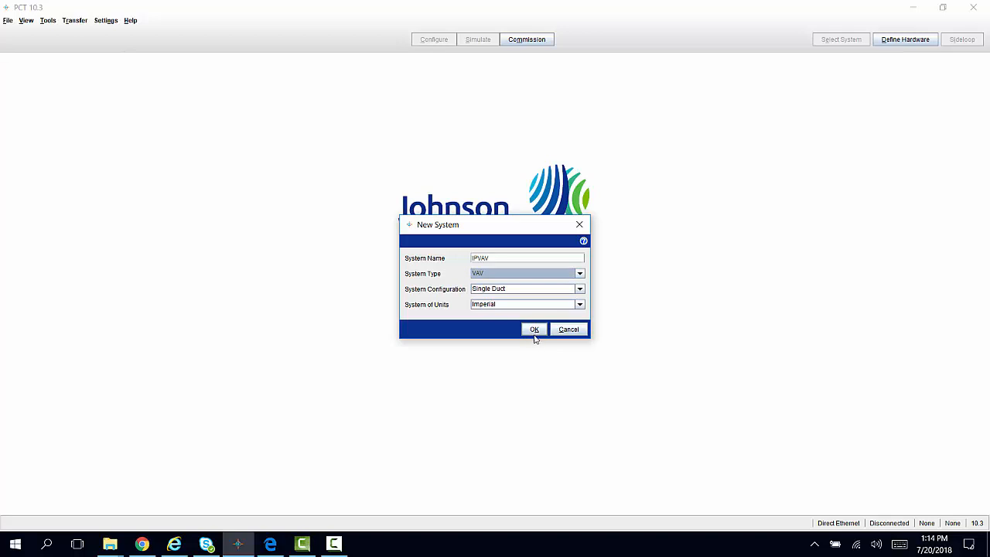
pyautogui.click(534, 334)
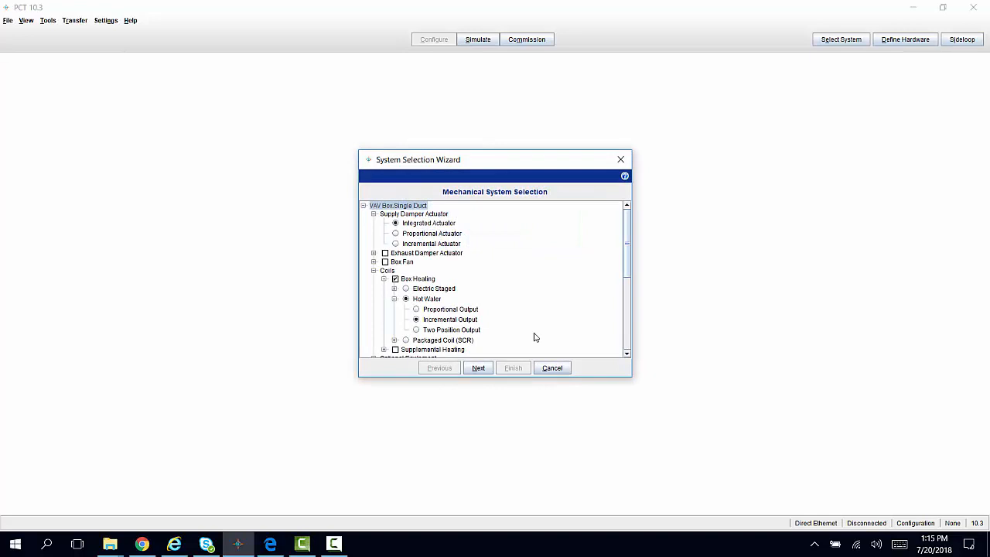
# - Set the hot water box heating to Proportional Output and complete the system selection with the default control logic
pyautogui.click(416, 309)
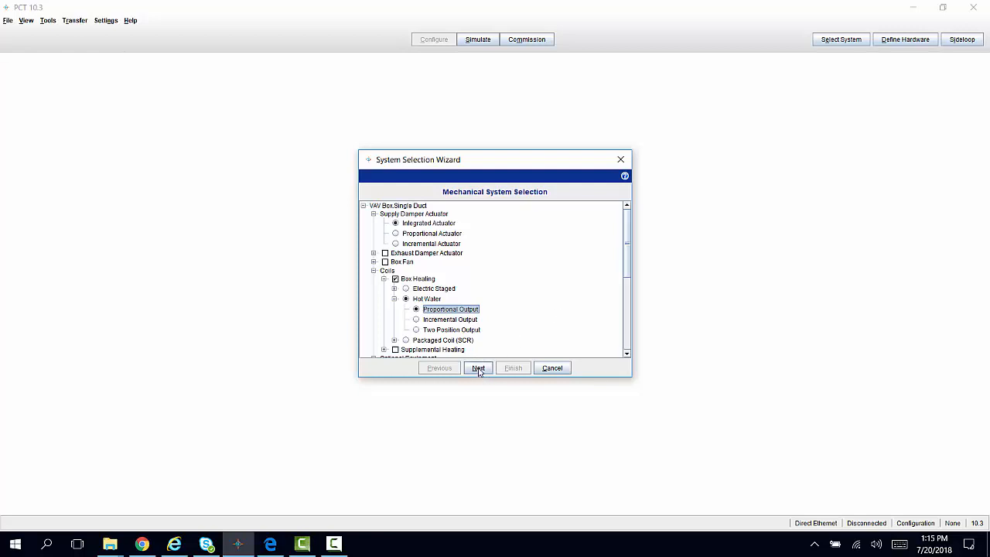
pyautogui.click(479, 368)
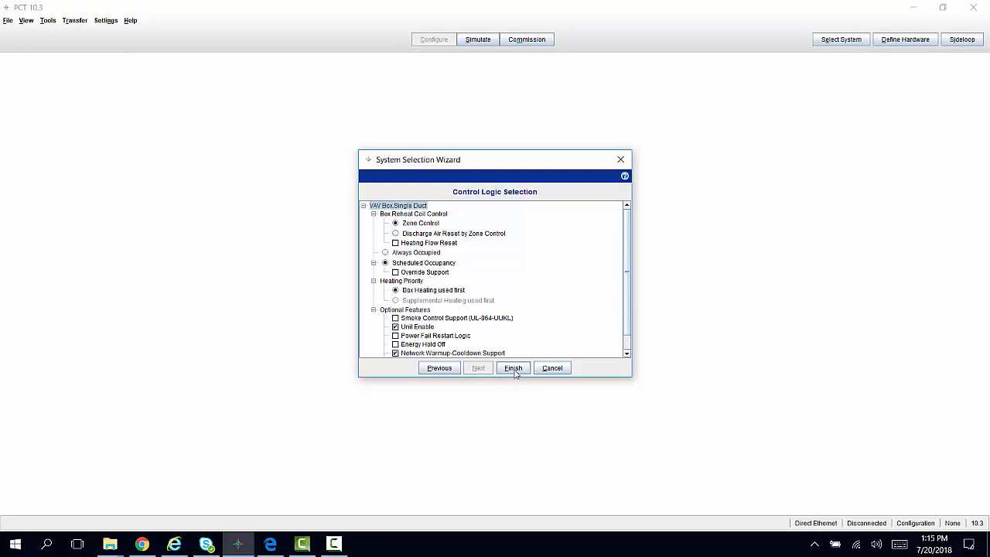
pyautogui.click(514, 369)
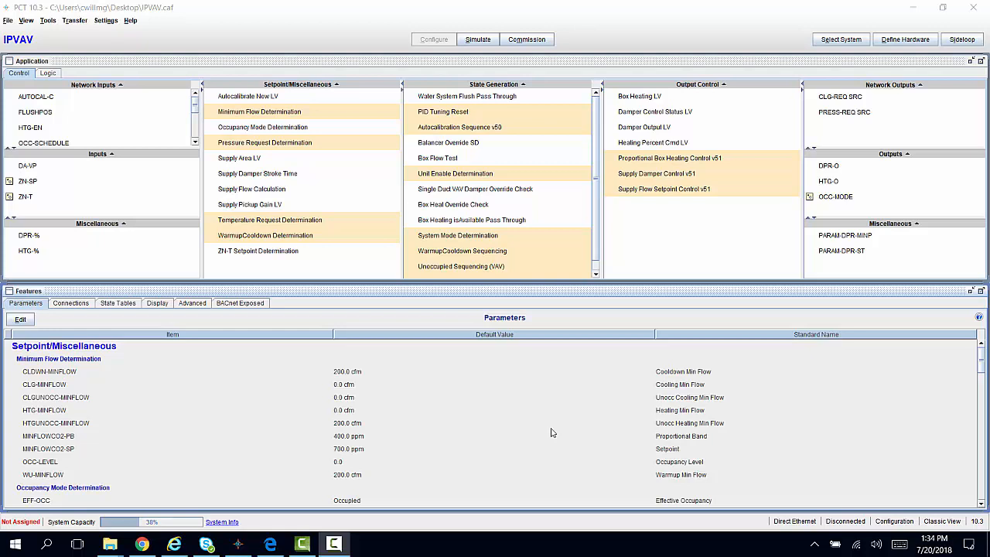
# - Assign the FX-PCV1930 controller as the system's field device with the device name IPVAV
pyautogui.click(902, 44)
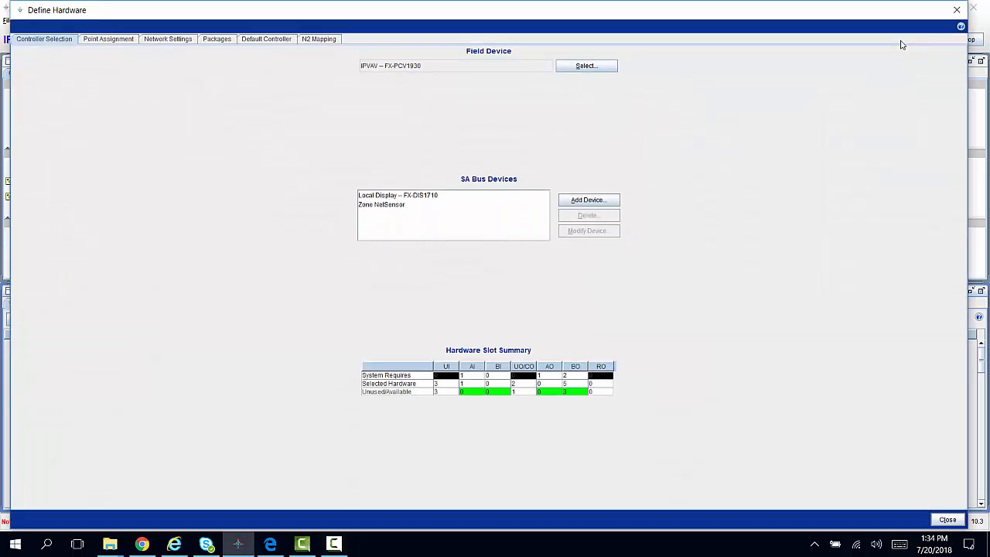
pyautogui.click(585, 67)
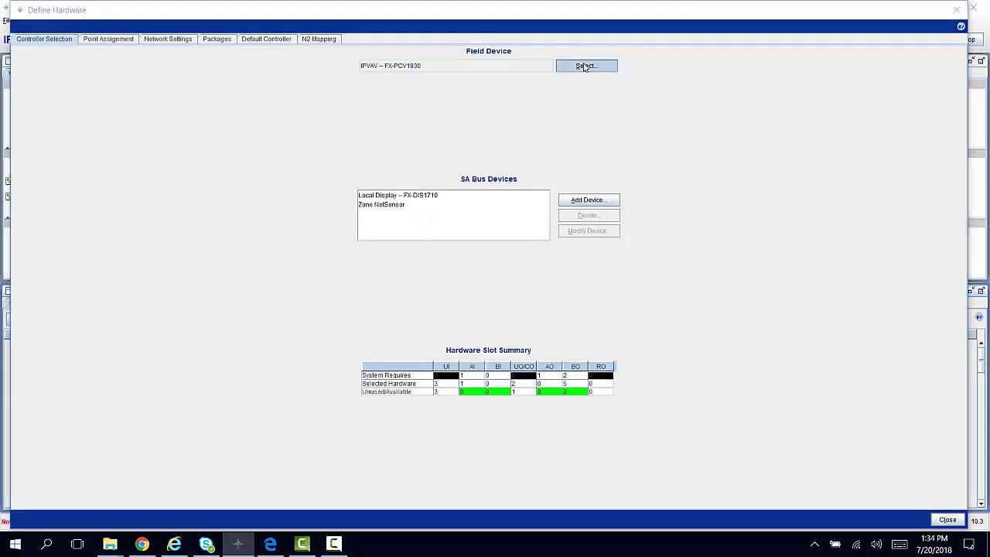
pyautogui.click(234, 226)
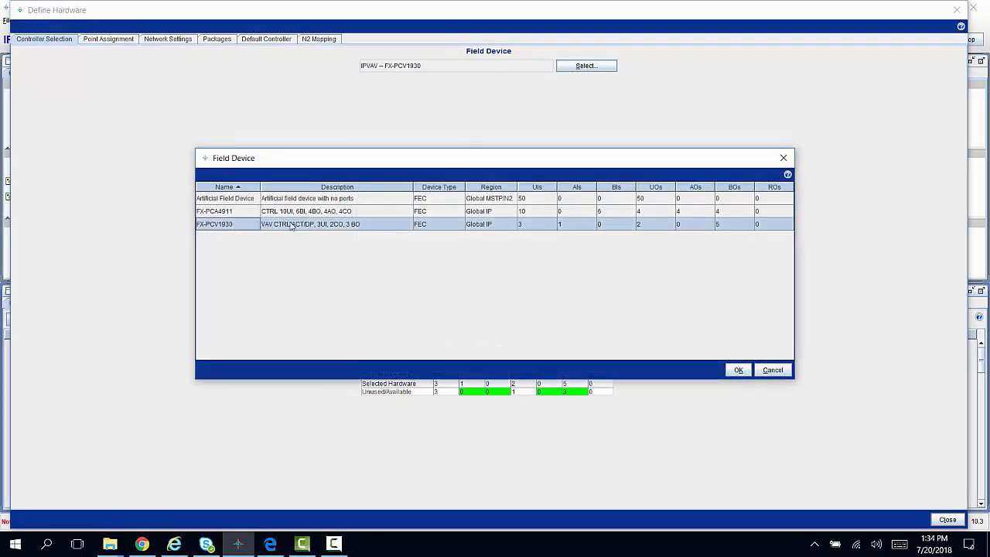
pyautogui.click(739, 371)
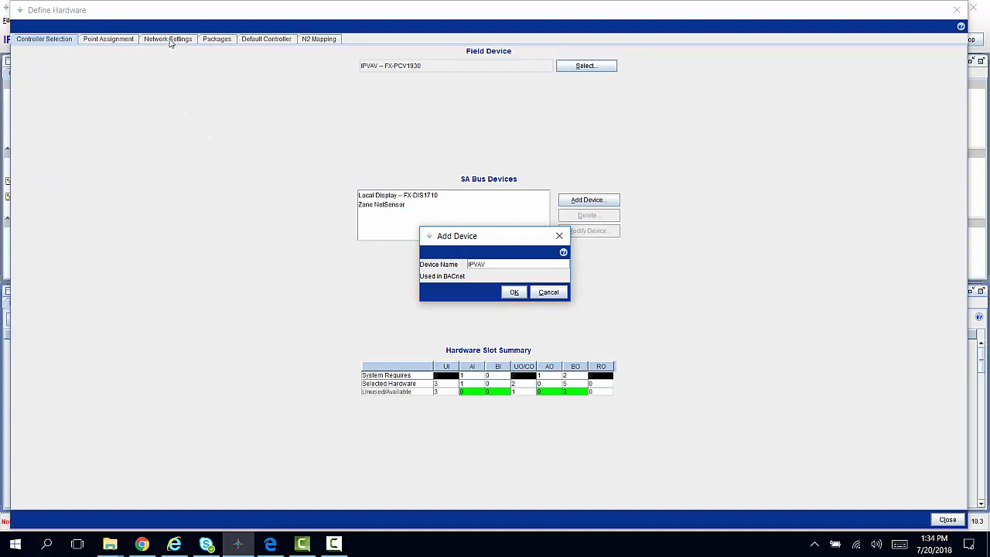
pyautogui.click(514, 293)
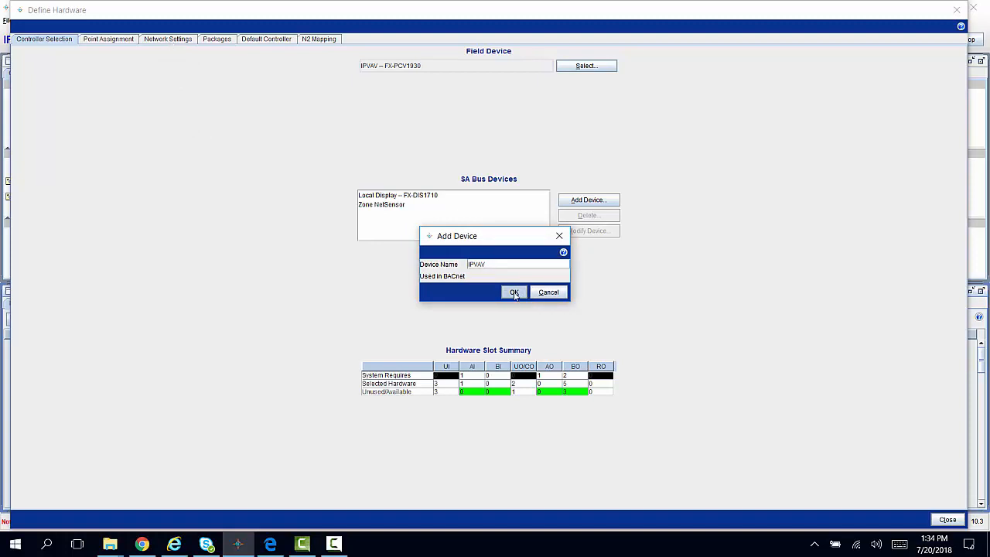
# - In the field device's network settings, set the controller number to 11 and disable DHCP
pyautogui.click(155, 38)
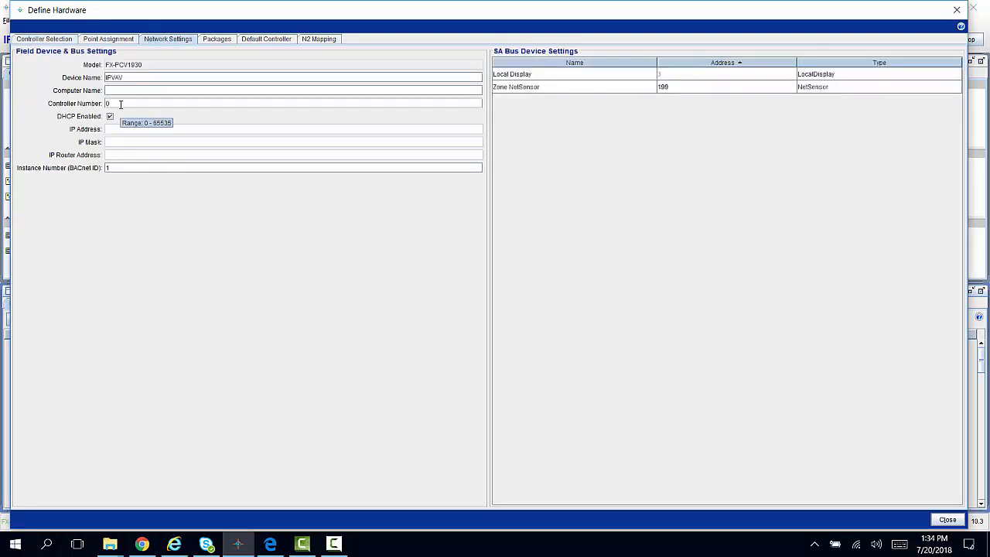
pyautogui.moveTo(121, 105); pyautogui.dragTo(89, 105)
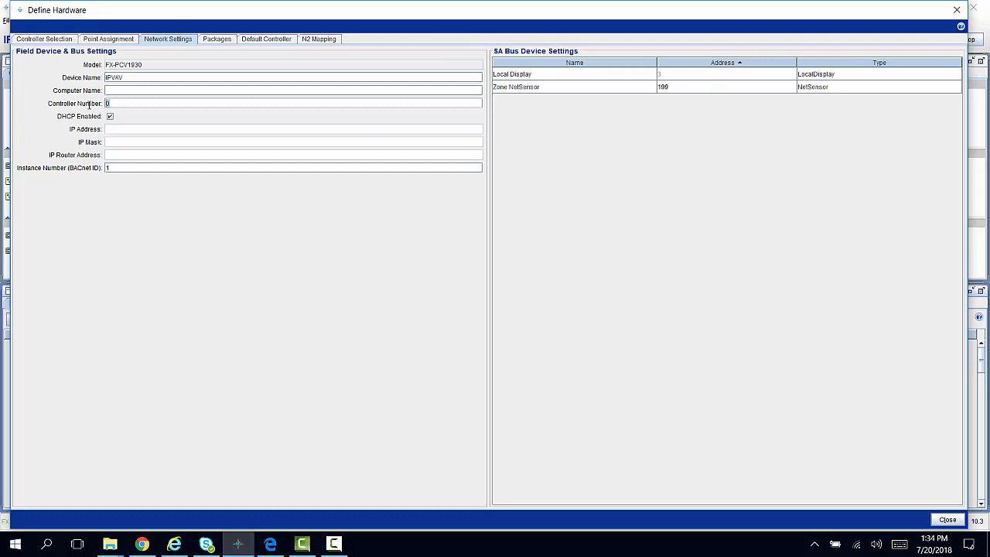
pyautogui.write('11')
pyautogui.click(110, 117)
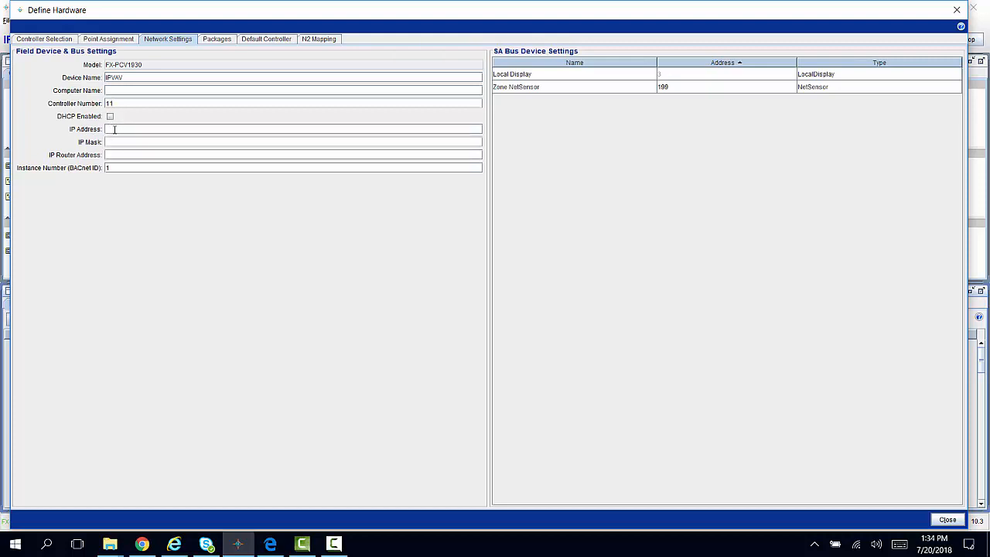
# - Set the controller's IP address to 192.168.1.152 and its IP mask to 255.255.255.0
pyautogui.write('192.168.1.152255.255.255.0192')
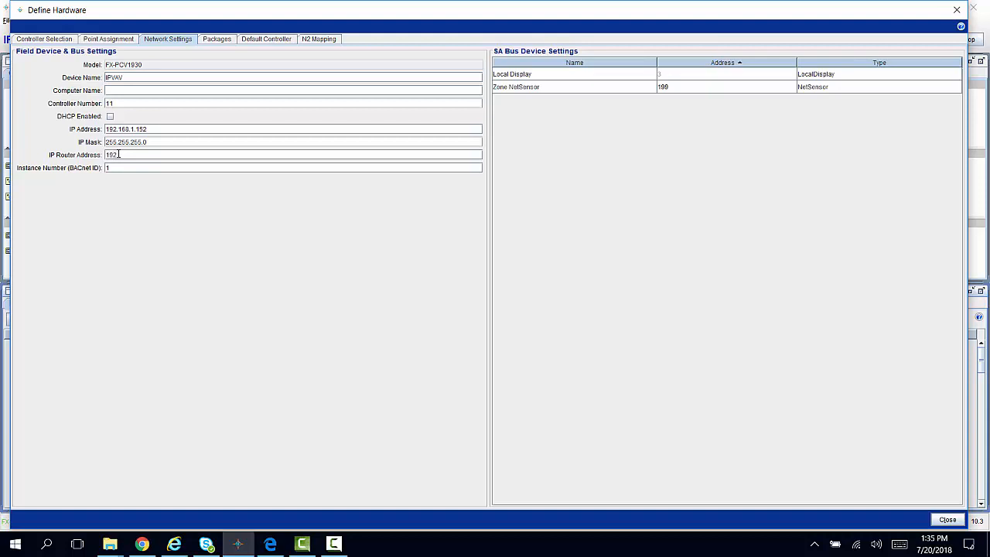
pyautogui.write('.168.1.1')
# - Enter an IP router address beginning with 192.168, set the BACnet instance number to 10001, and close the hardware definition
pyautogui.click(113, 167)
pyautogui.write('0001')
pyautogui.click(937, 525)
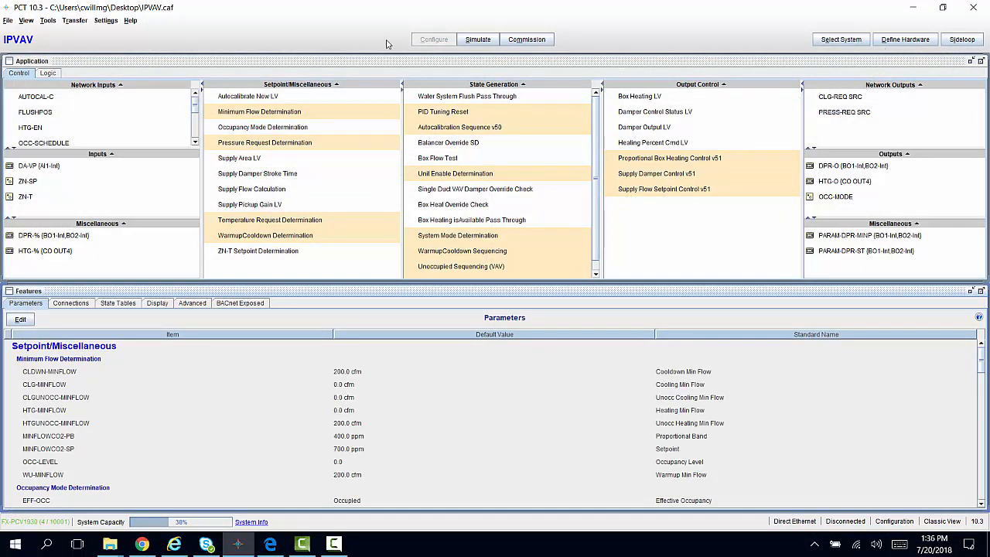
# - Start a download to the device, saving the application changes, and select the discovered FX-PCV1930 controller over Direct Ethernet
pyautogui.click(75, 21)
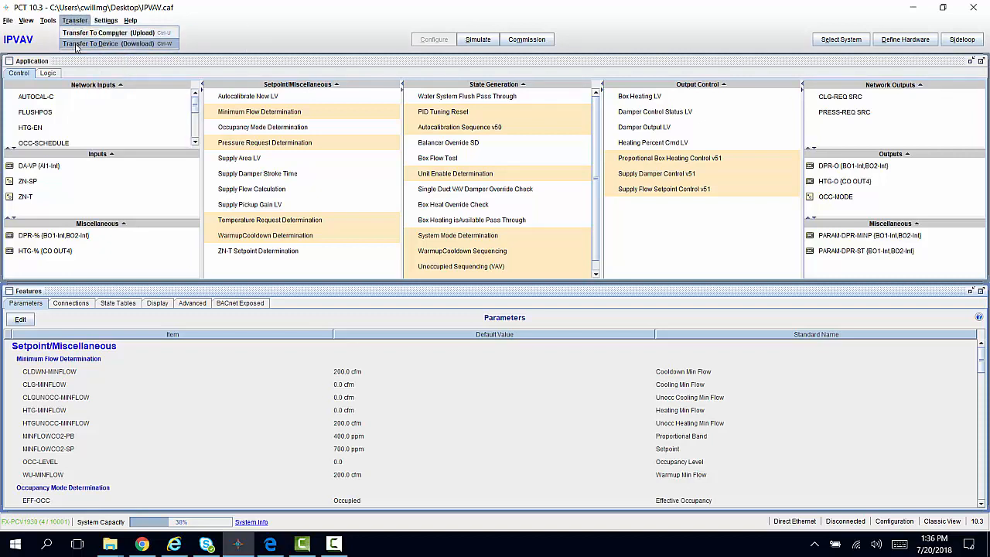
pyautogui.click(76, 45)
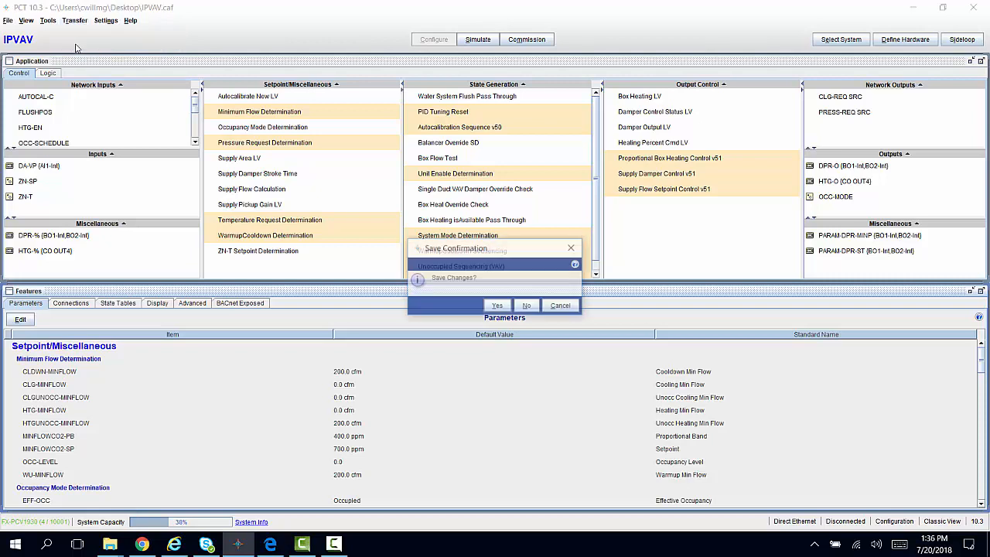
pyautogui.click(498, 307)
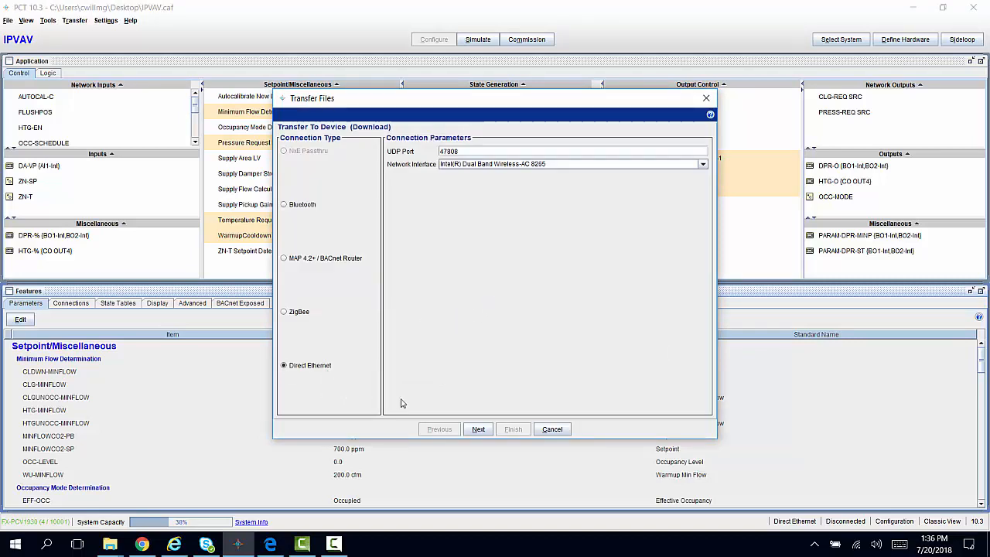
pyautogui.click(484, 432)
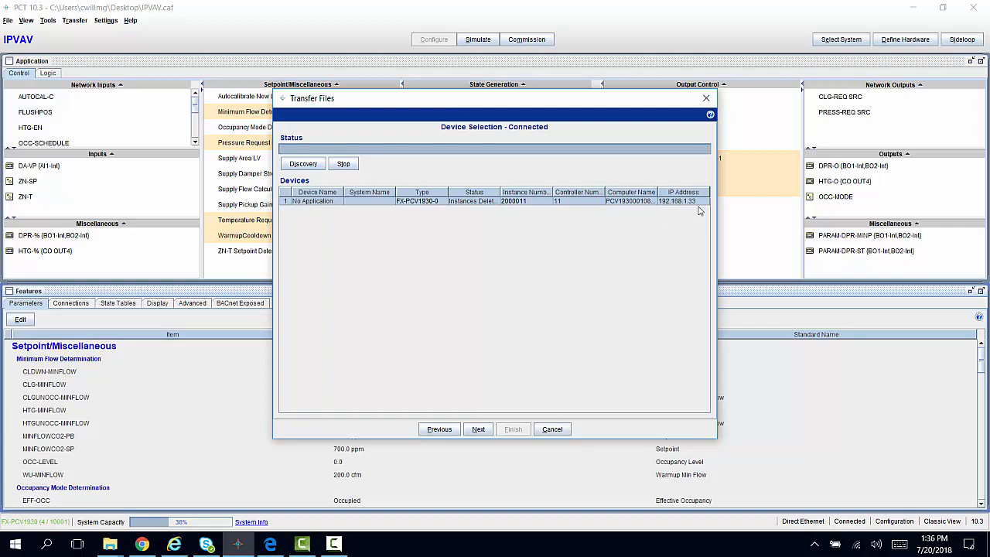
pyautogui.click(479, 429)
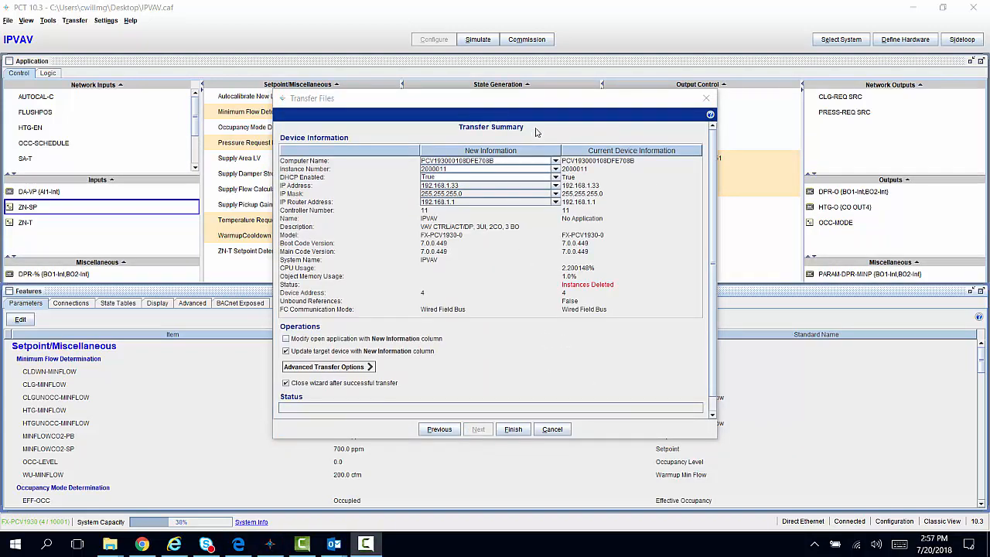
pyautogui.click(285, 339)
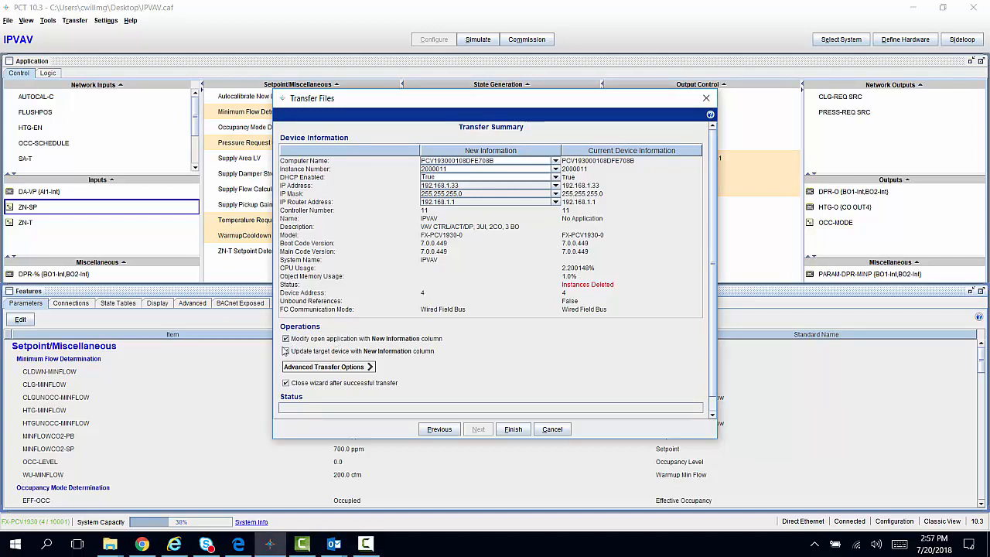
pyautogui.click(285, 350)
pyautogui.click(286, 340)
# - In the transfer summary's new information, use the CAF defaults for instance number 10001 and DHCP Enabled False
pyautogui.click(555, 170)
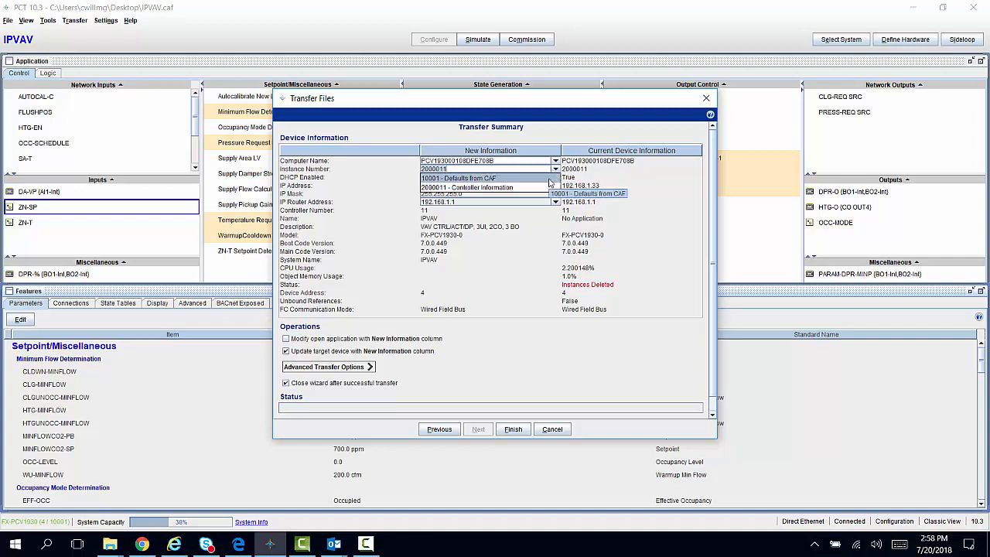
pyautogui.click(549, 180)
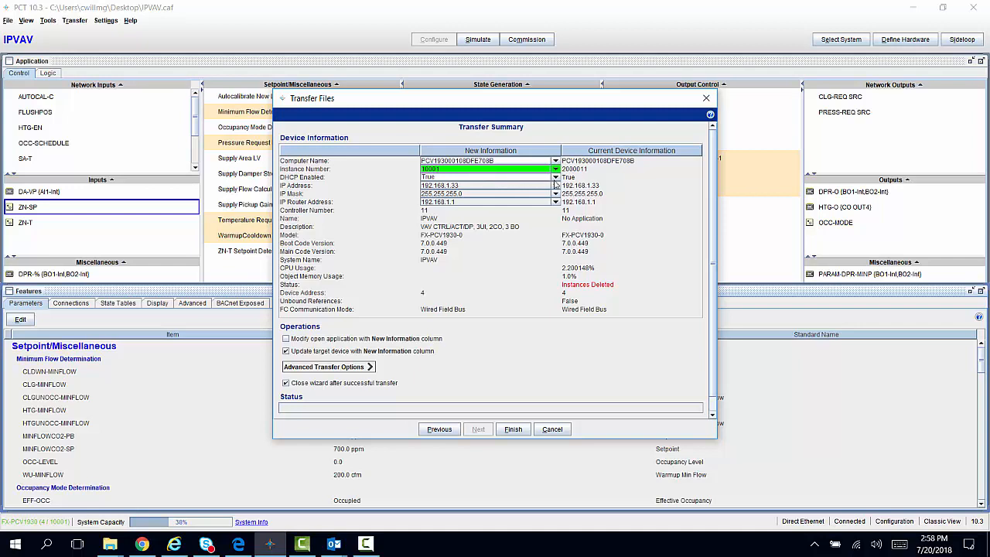
pyautogui.click(556, 178)
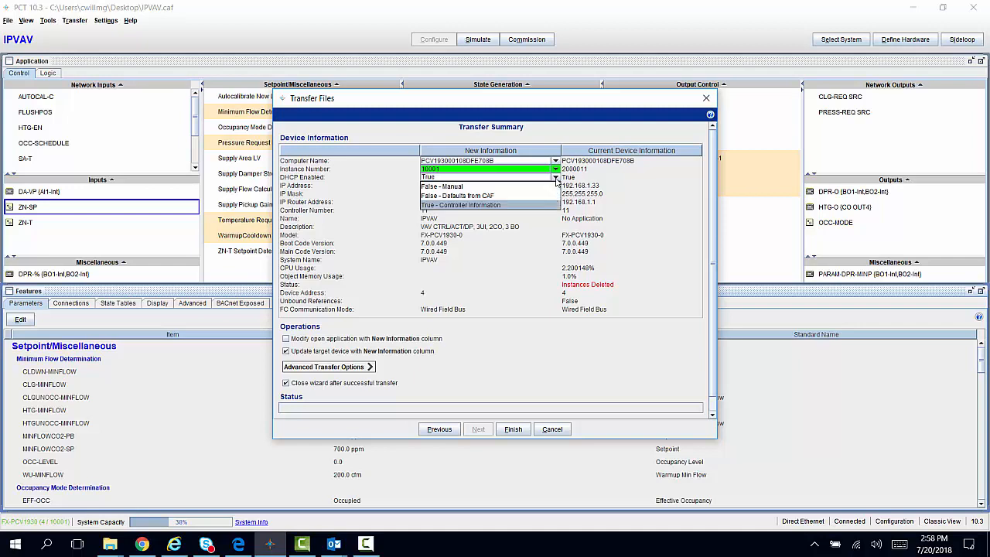
pyautogui.click(545, 197)
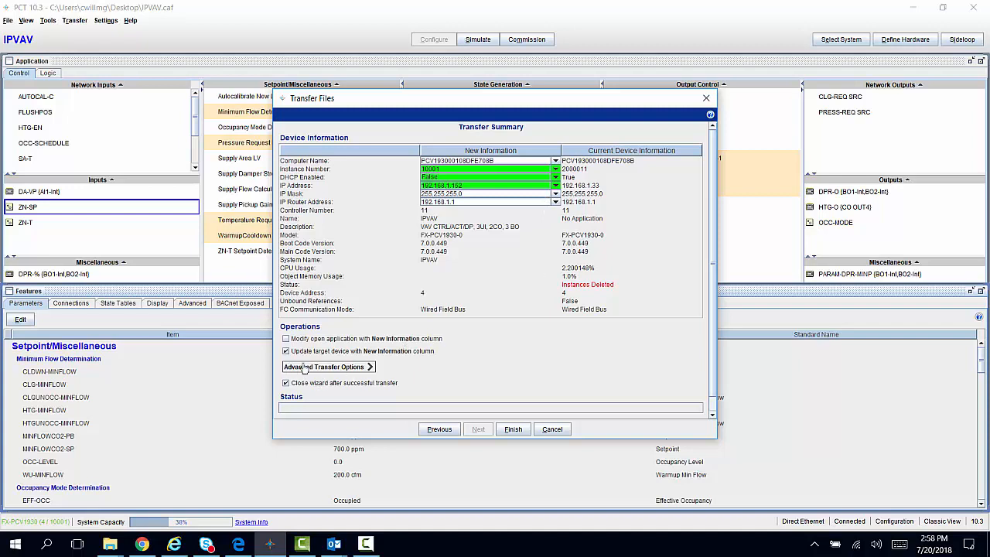
# - Expand the advanced transfer options, run the transfer to the controller, and close the transfer wizard
pyautogui.click(369, 367)
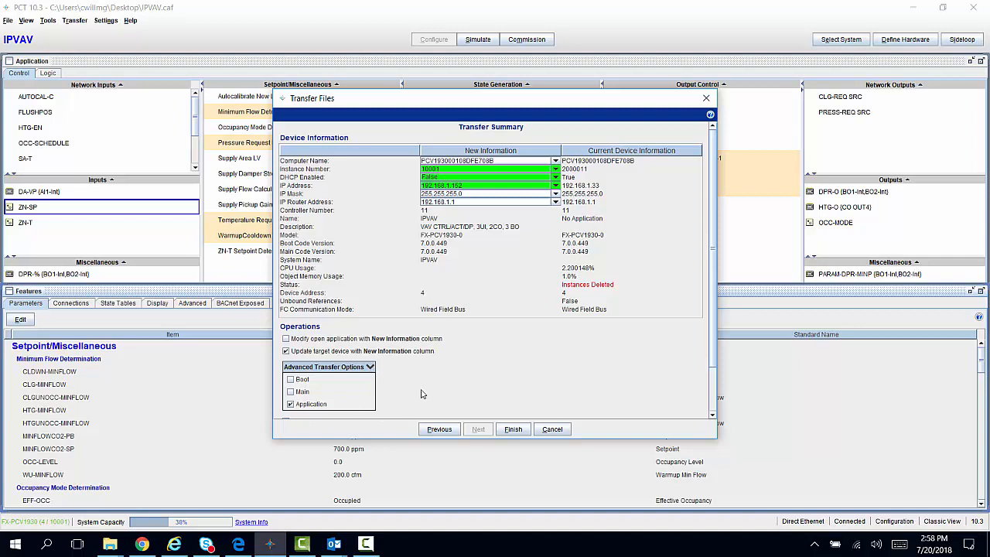
pyautogui.click(513, 430)
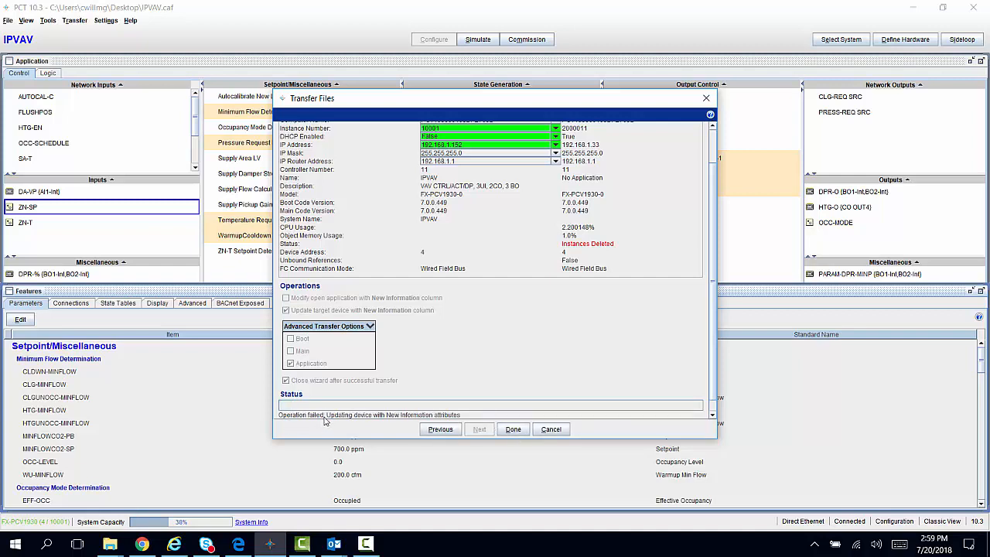
pyautogui.click(514, 430)
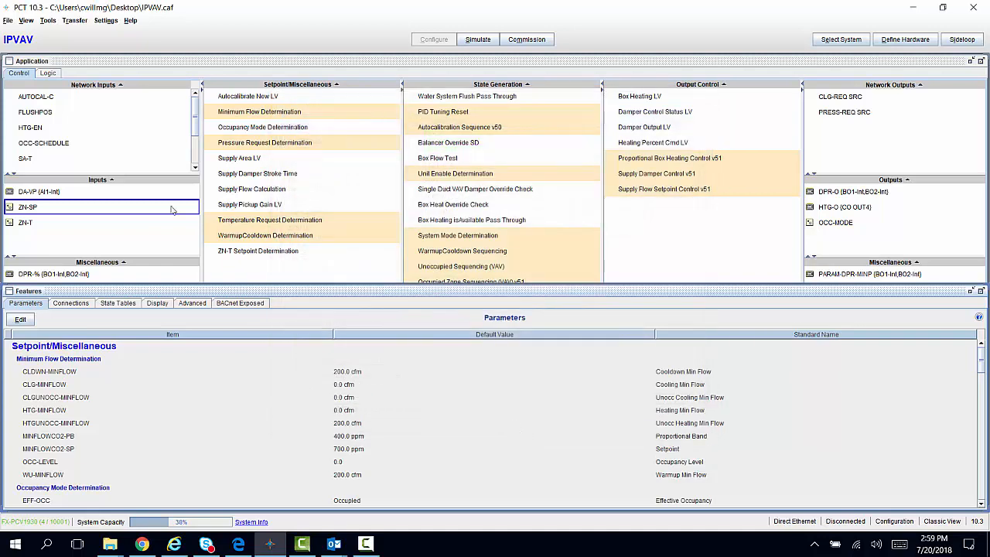
# - Discover the controller over Direct Ethernet with Controller Information to check its instance number and IP address
pyautogui.click(29, 22)
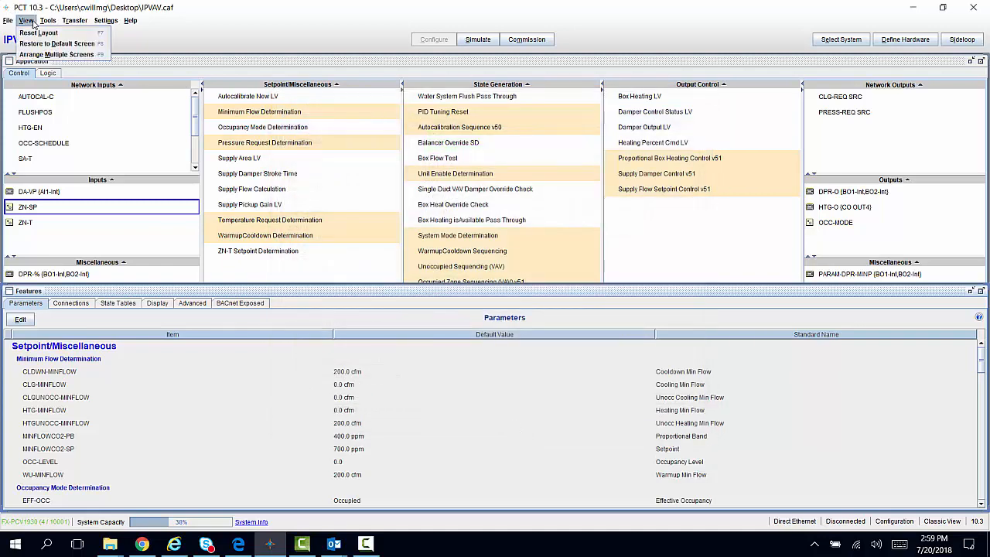
pyautogui.moveTo(48, 21)
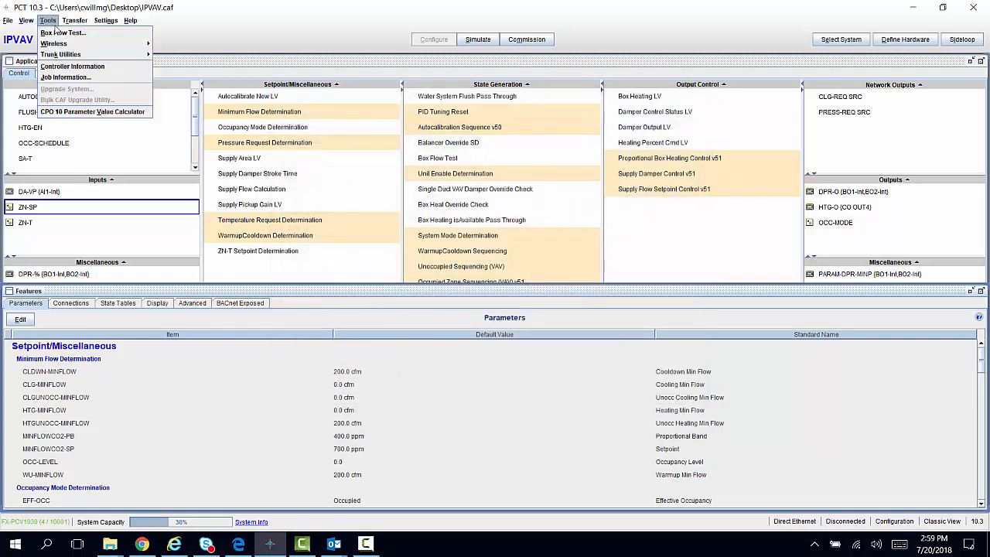
pyautogui.click(59, 67)
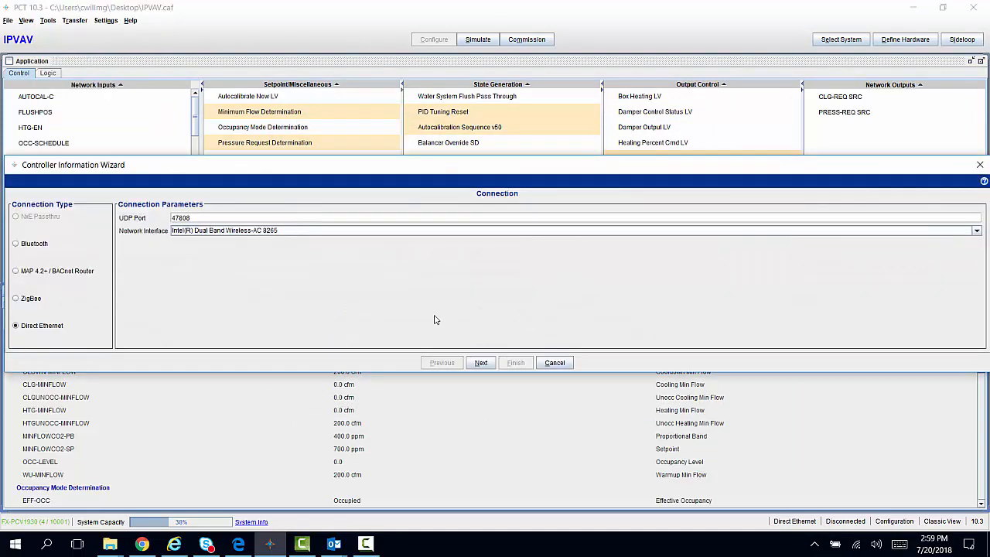
pyautogui.click(482, 364)
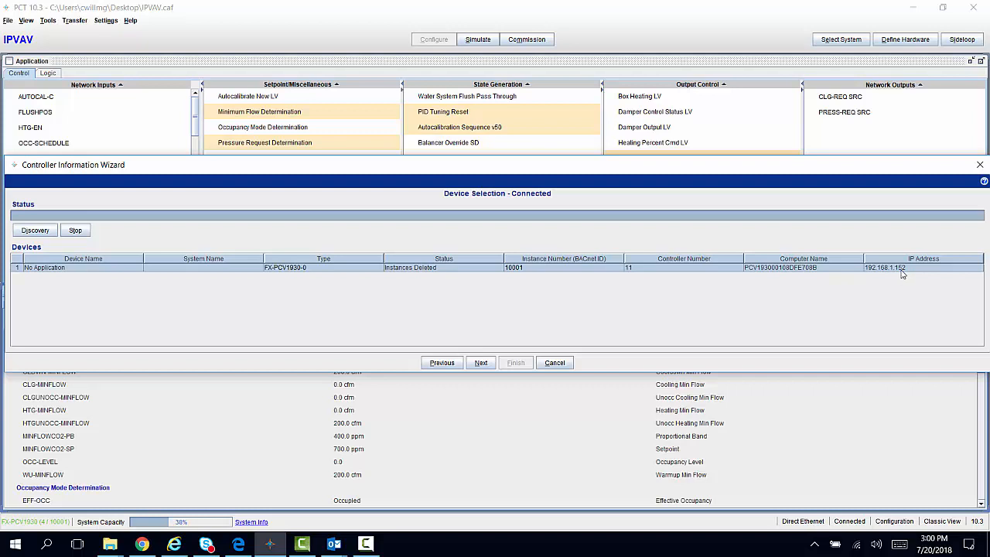
pyautogui.click(555, 363)
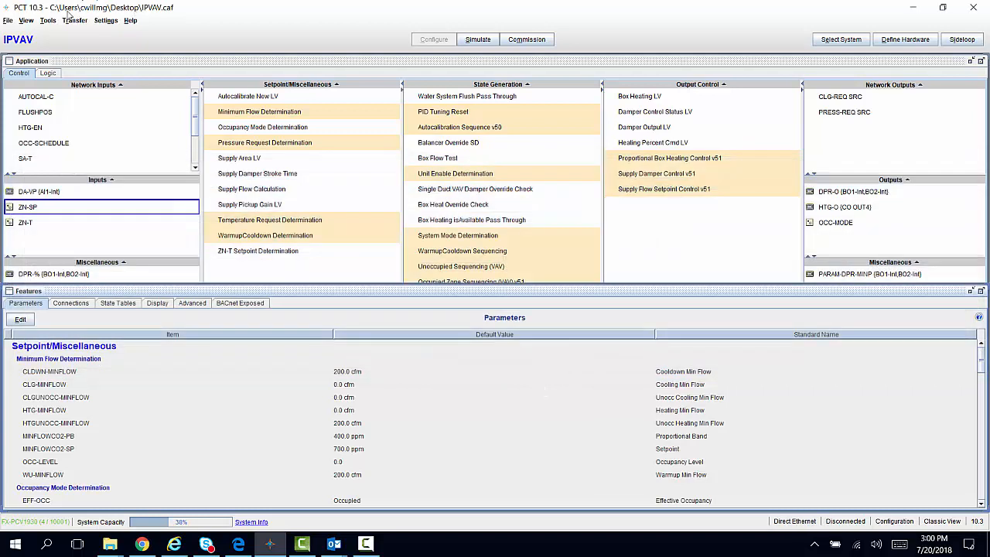
# - Save the changes and download the IPVAV application again to the FX-PCV1930 over Direct Ethernet, updating the target device
pyautogui.click(74, 21)
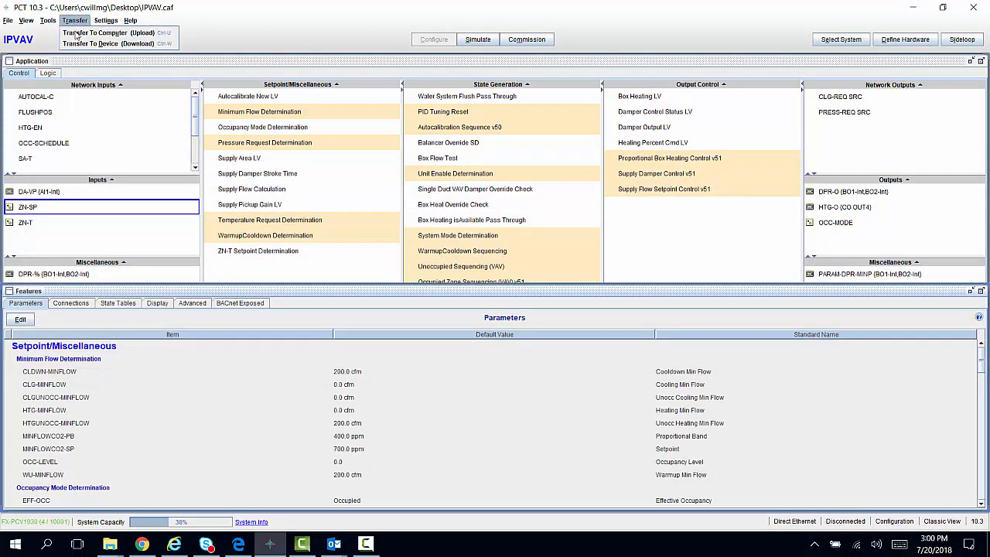
pyautogui.click(82, 44)
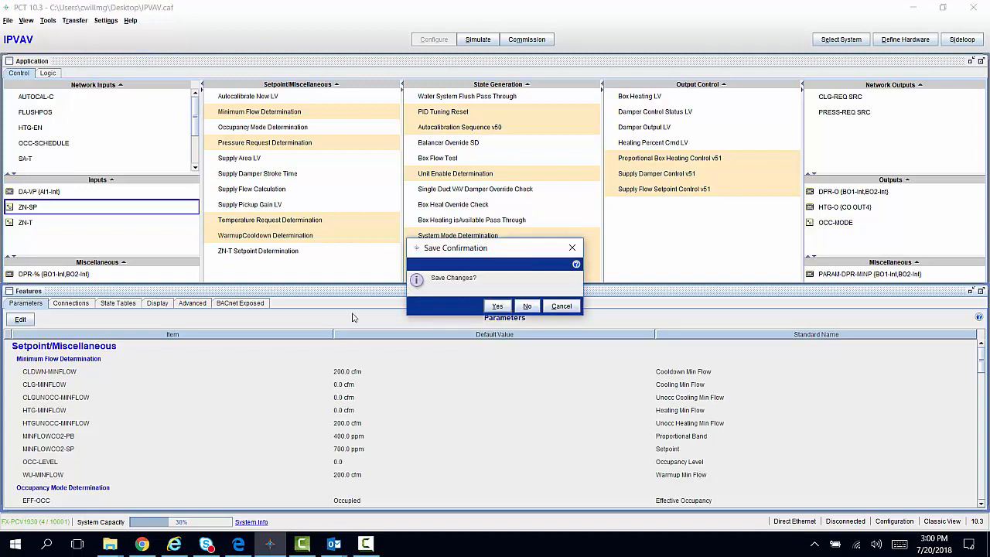
pyautogui.click(496, 308)
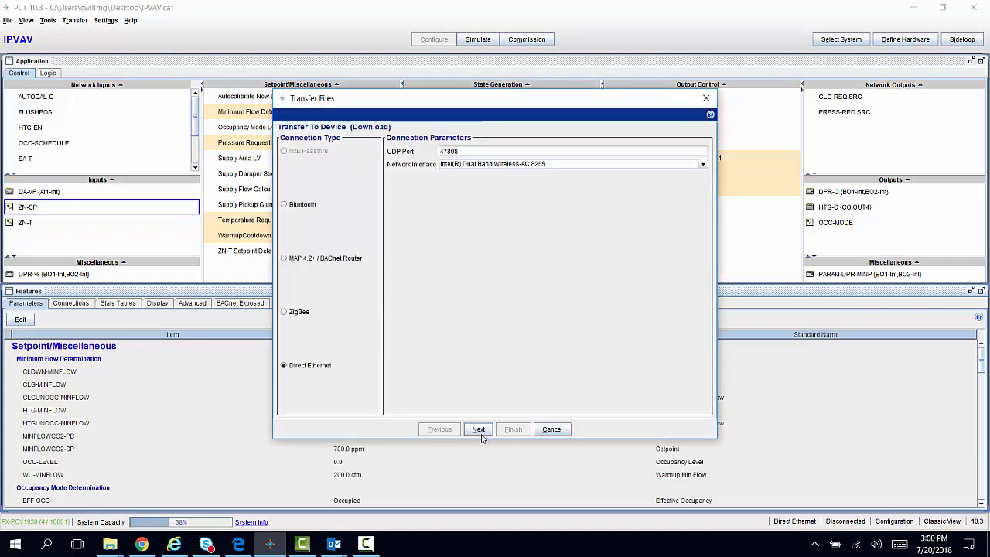
pyautogui.click(479, 430)
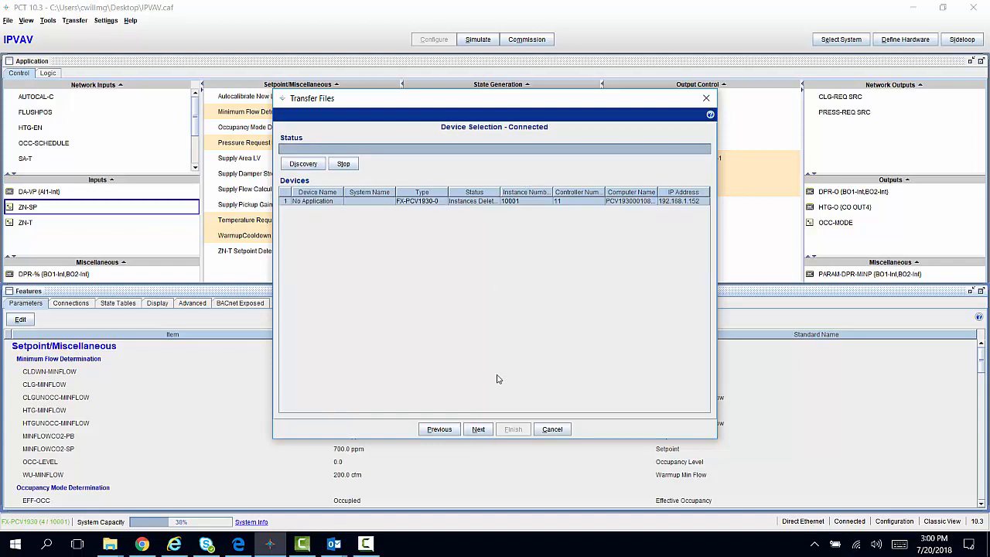
pyautogui.click(479, 429)
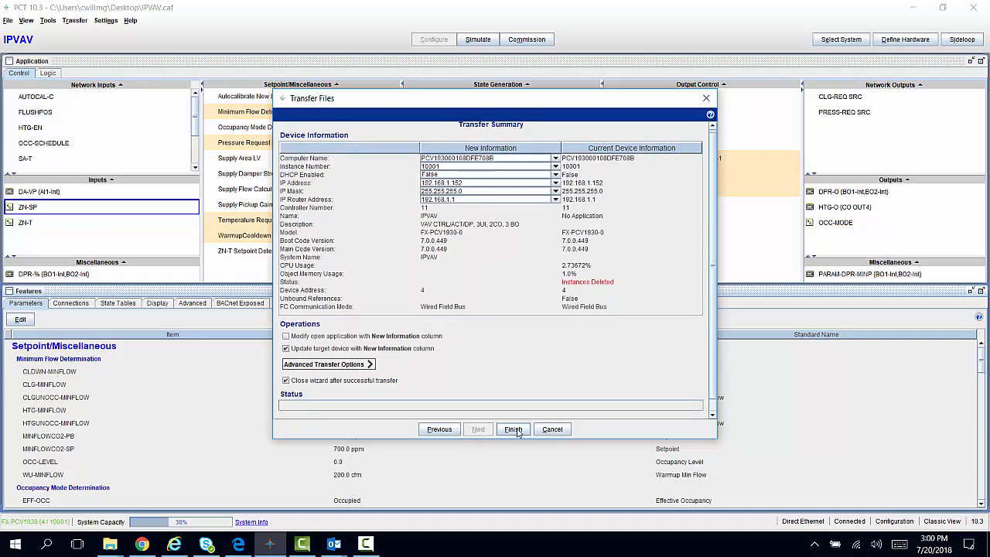
pyautogui.click(516, 430)
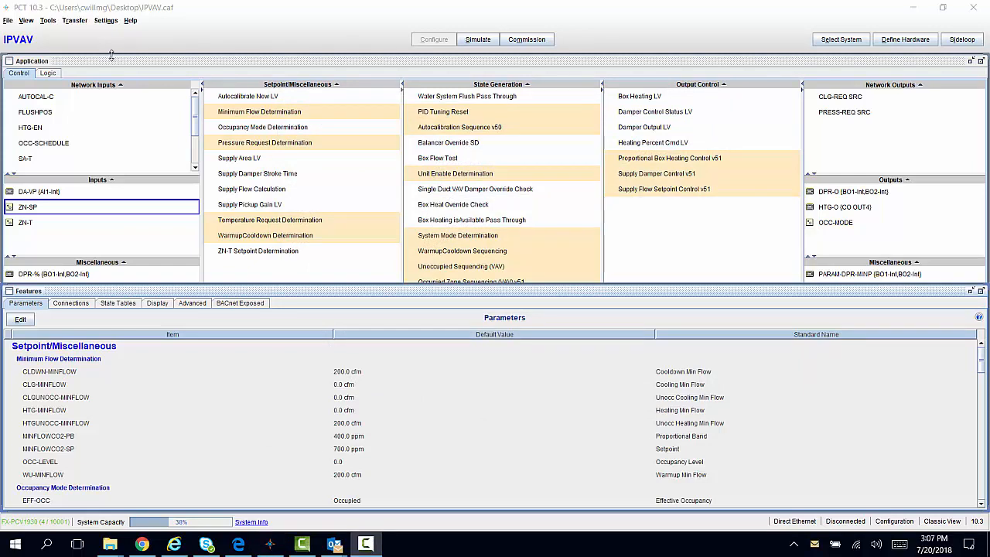
# - Rediscover the controller over Direct Ethernet with Controller Information to check its device name, status and IP address
pyautogui.click(47, 21)
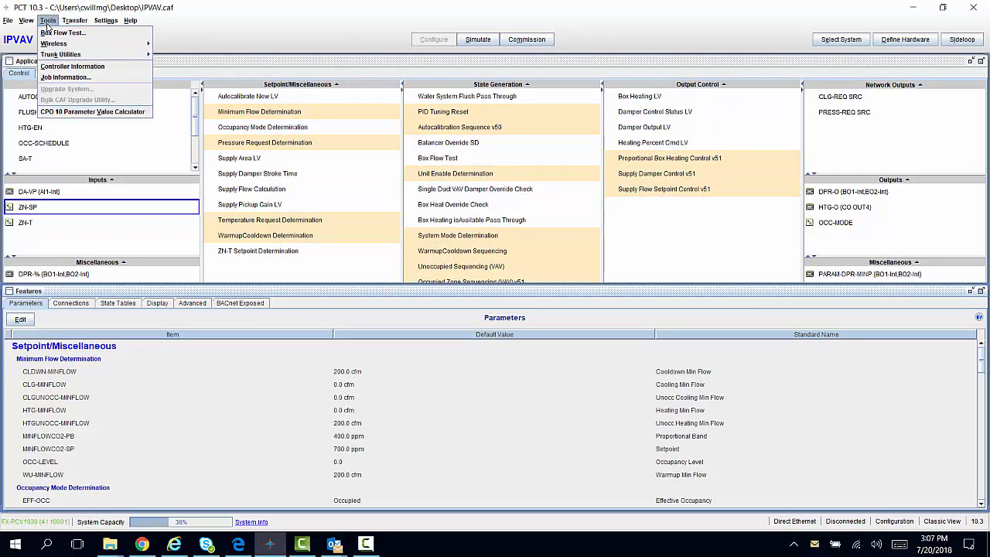
pyautogui.click(72, 67)
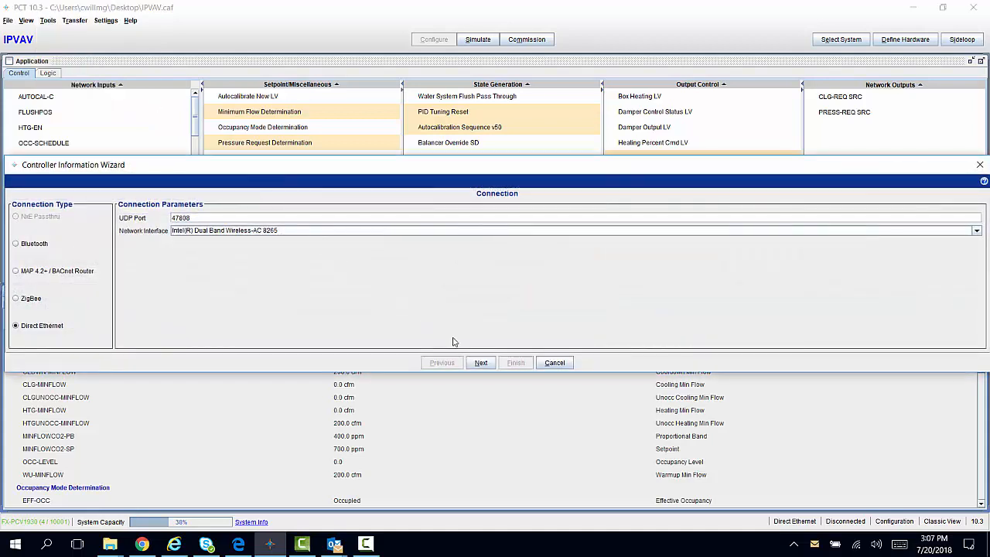
pyautogui.click(481, 362)
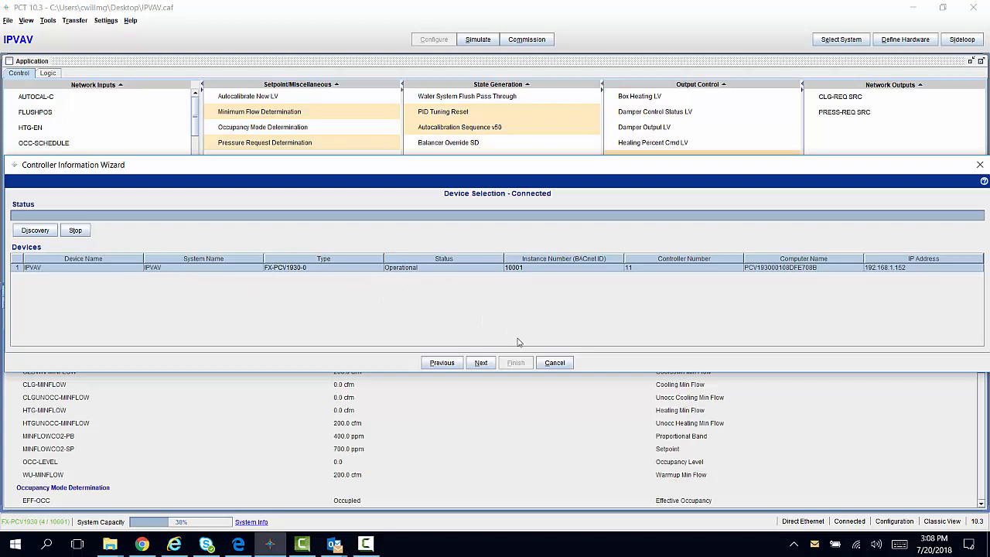
pyautogui.click(554, 363)
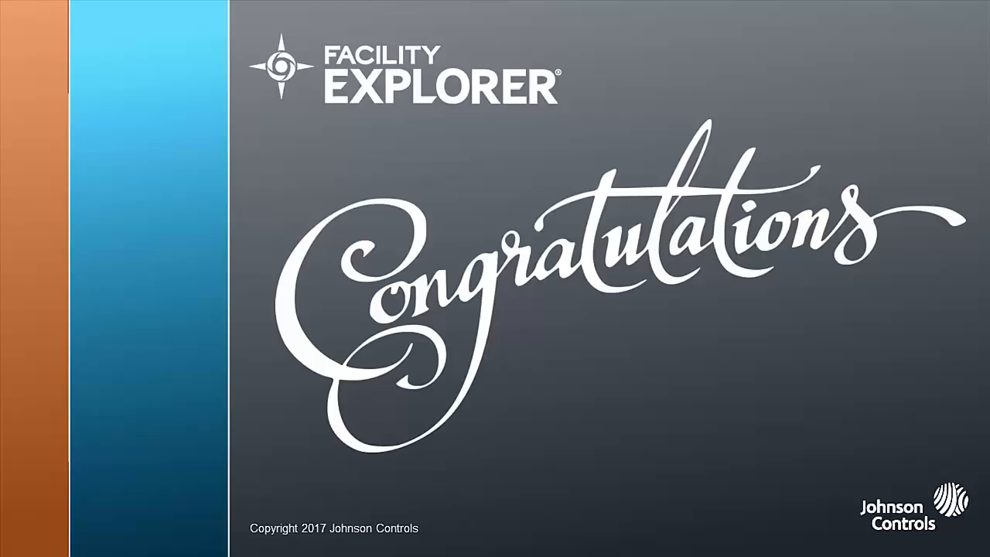